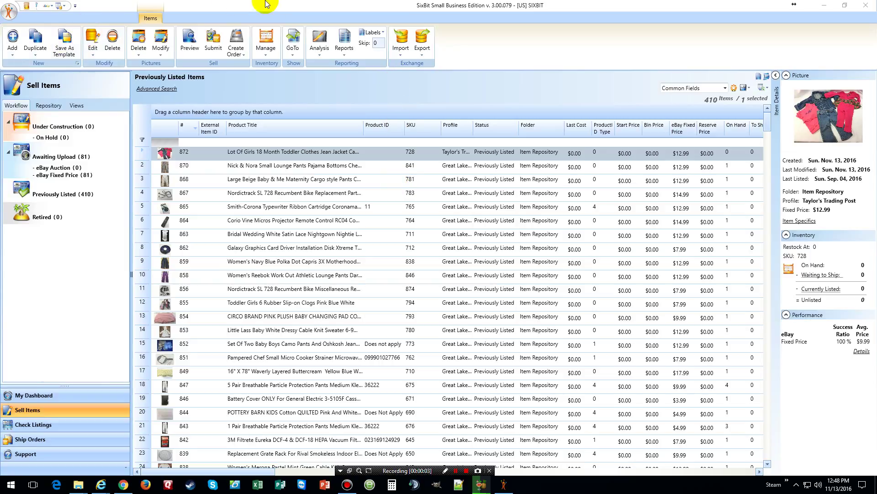
- Open Manage Profiles from the SixBit menu and start a new seller profile
{"action": "left_click", "coordinate": [11, 13]}
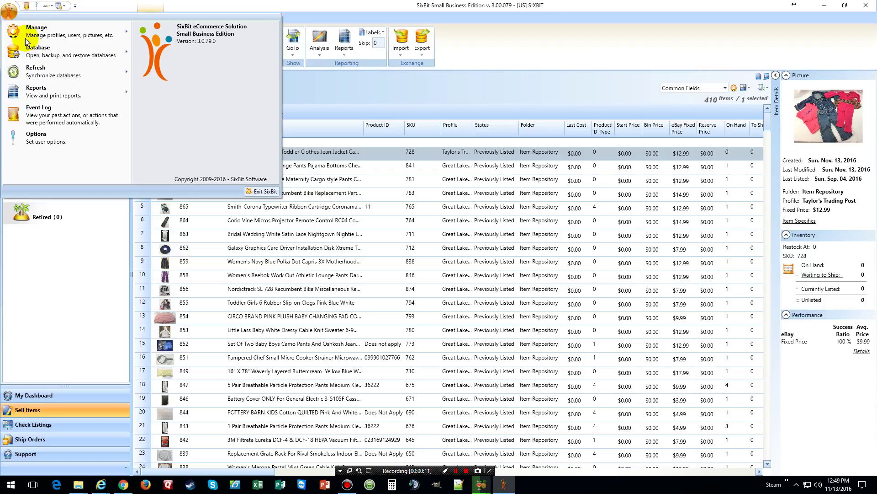
{"action": "mouse_move", "coordinate": [64, 31]}
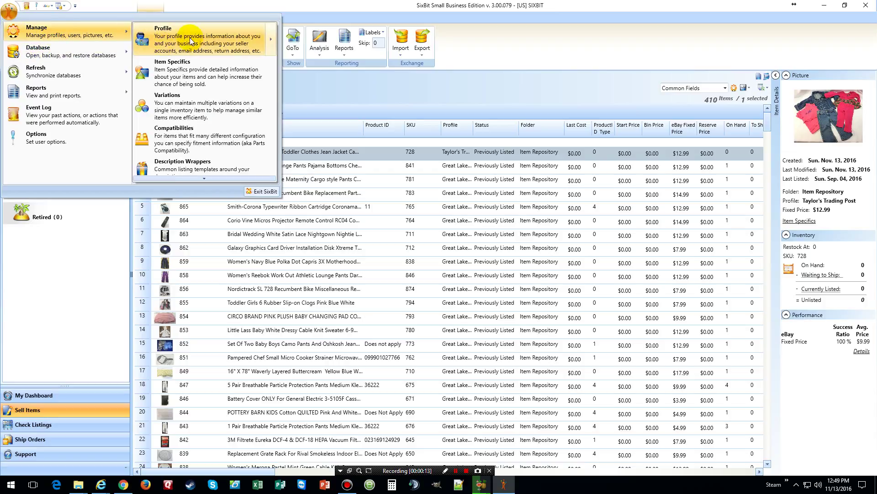
{"action": "left_click", "coordinate": [308, 72]}
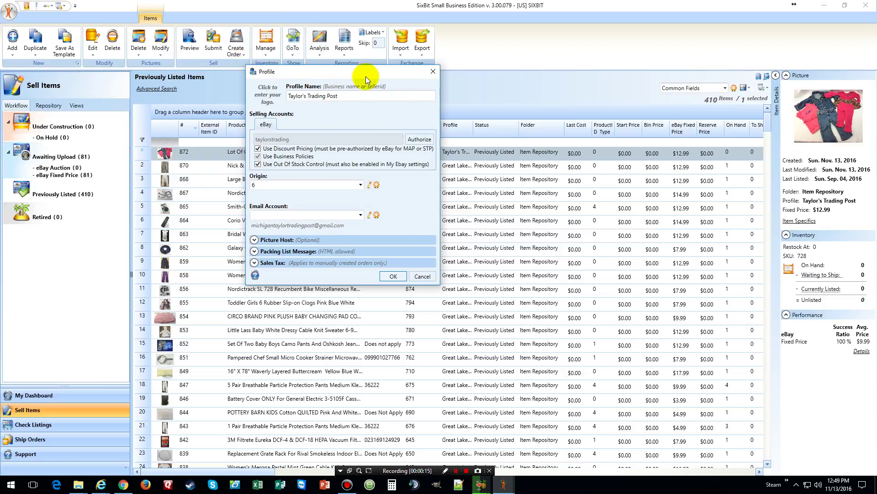
{"action": "left_click", "coordinate": [423, 276]}
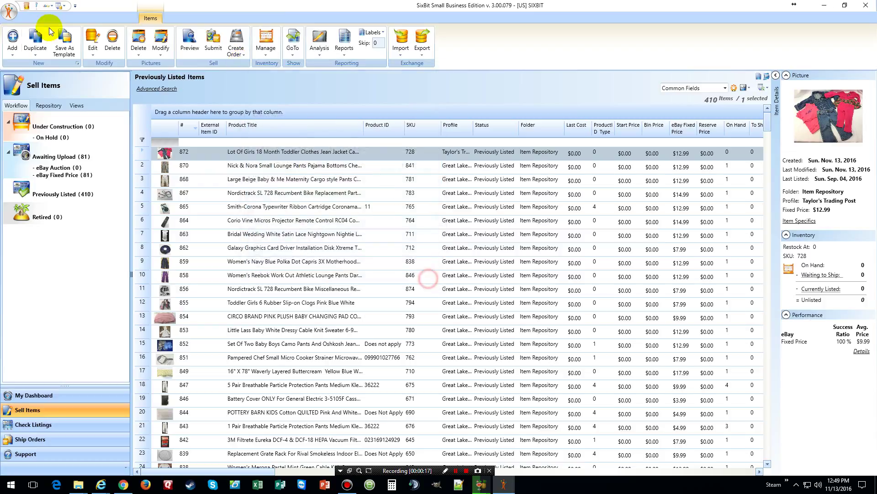
{"action": "left_click", "coordinate": [6, 10]}
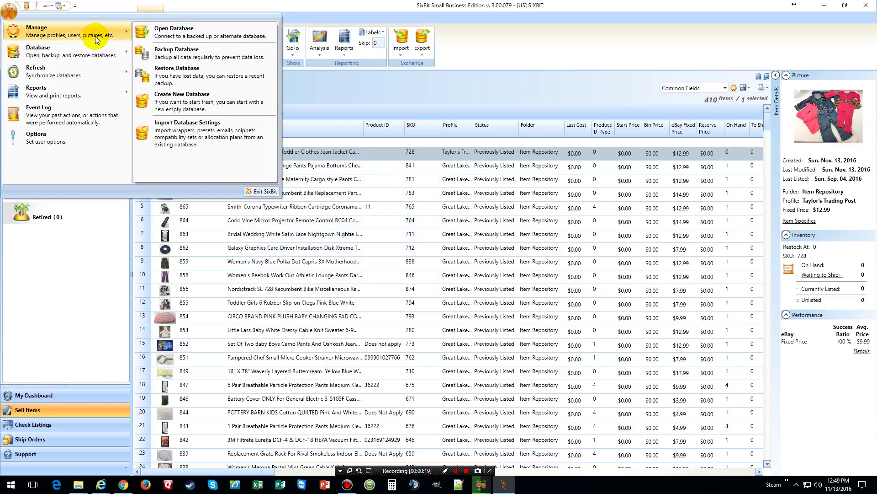
{"action": "mouse_move", "coordinate": [65, 32]}
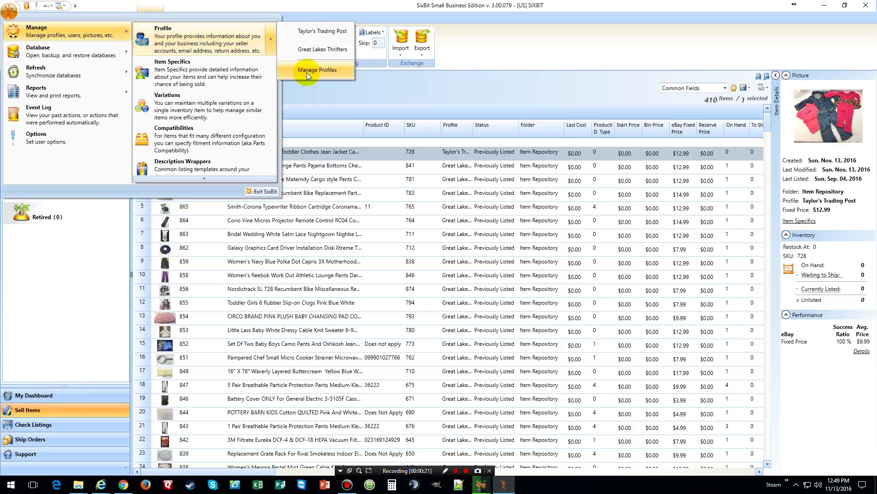
{"action": "left_click", "coordinate": [306, 73]}
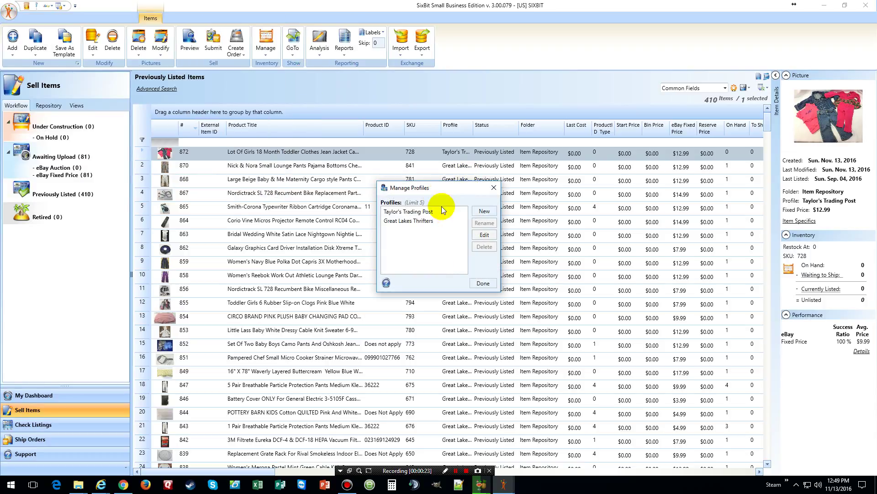
{"action": "left_click", "coordinate": [482, 212]}
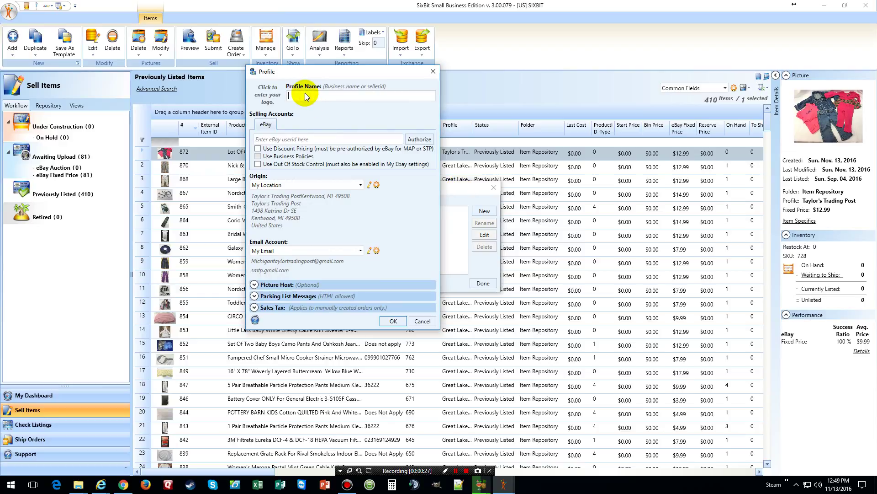
- Name the new profile 'test' and enable discount pricing and out-of-stock control
{"action": "type", "text": "test"}
{"action": "left_click", "coordinate": [303, 137]}
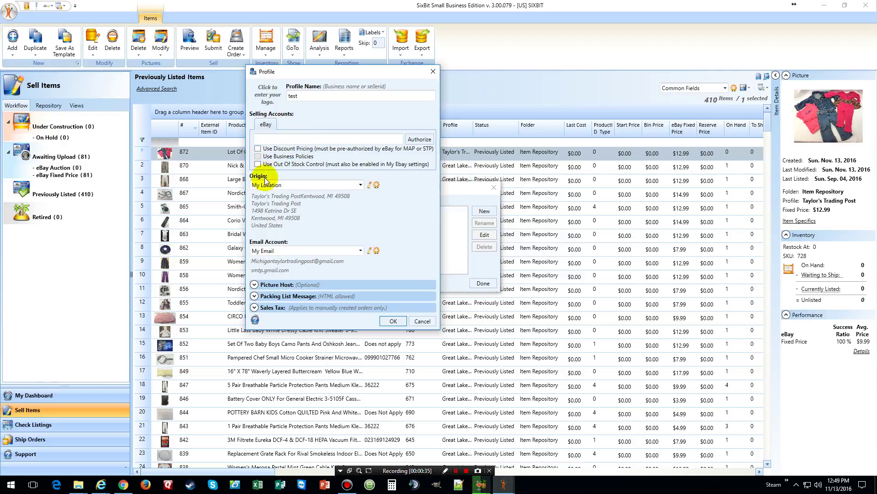
{"action": "left_click", "coordinate": [258, 148]}
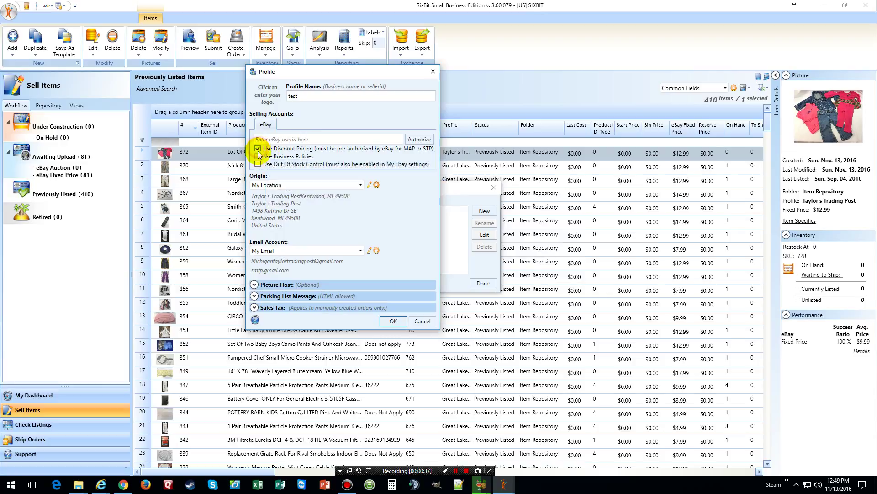
{"action": "left_click", "coordinate": [258, 164]}
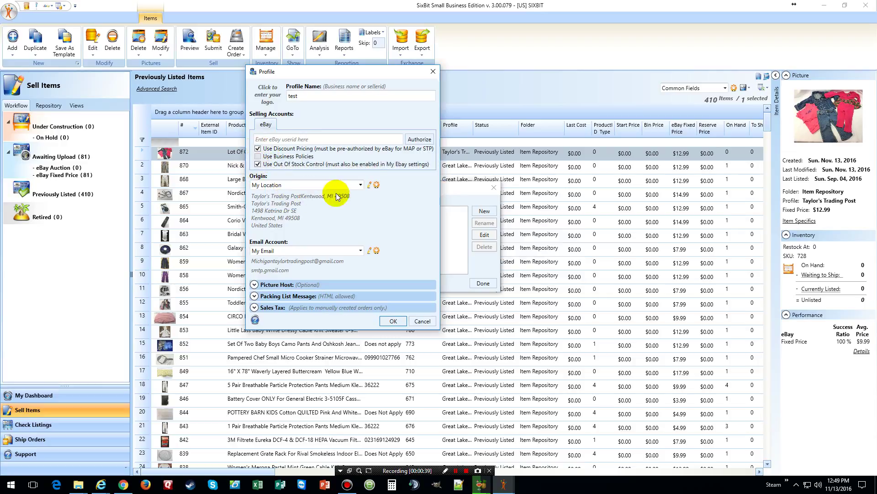
{"action": "left_click", "coordinate": [377, 184]}
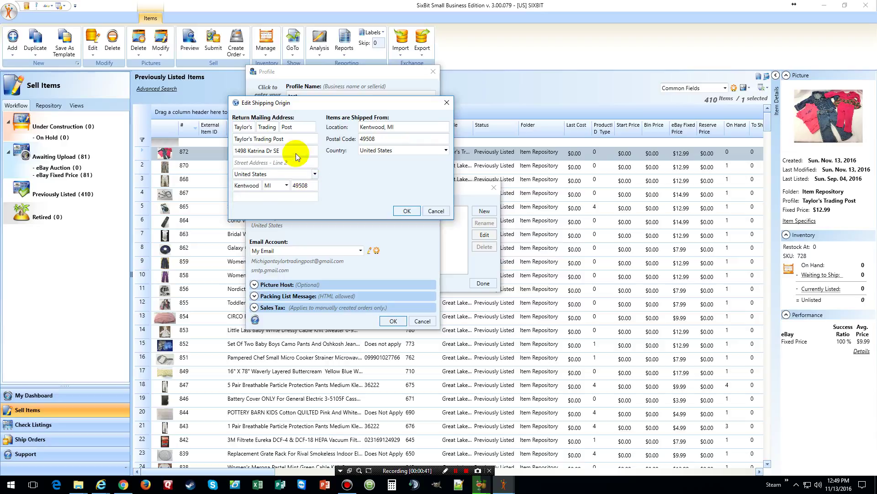
- Set the profile's email SMTP port to 36 and save the 'test' profile
{"action": "left_click", "coordinate": [445, 211]}
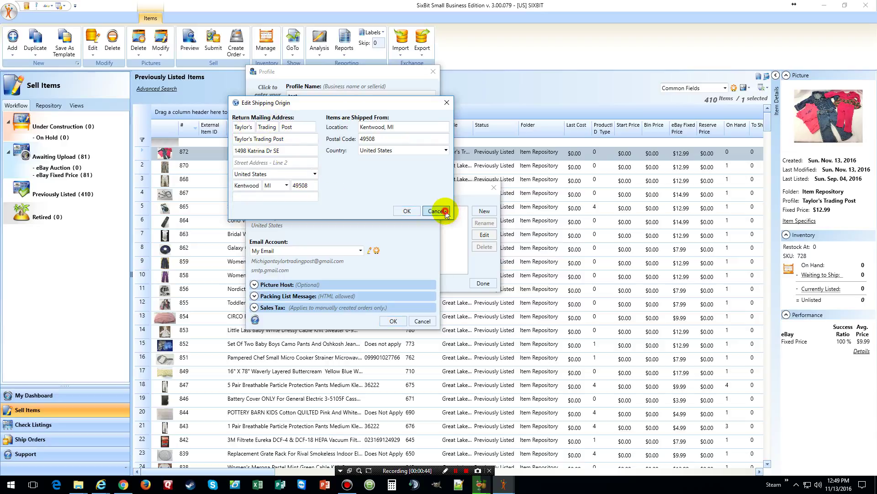
{"action": "left_click", "coordinate": [370, 250]}
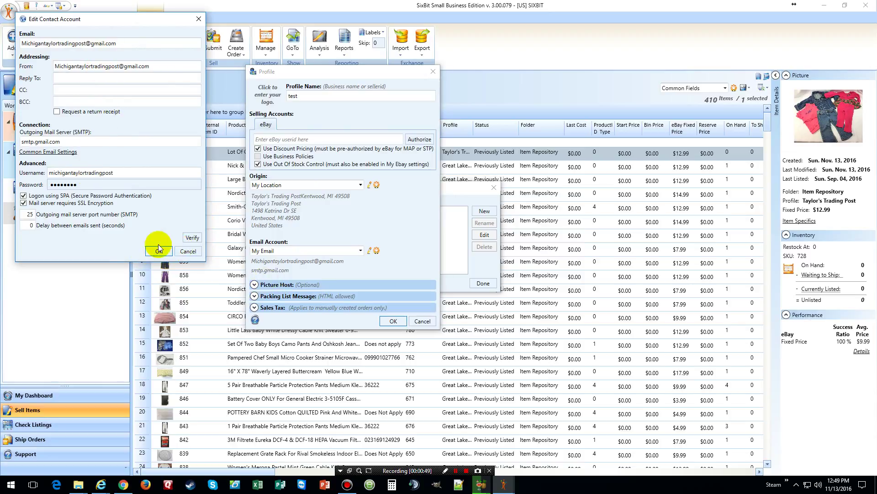
{"action": "left_click", "coordinate": [189, 252]}
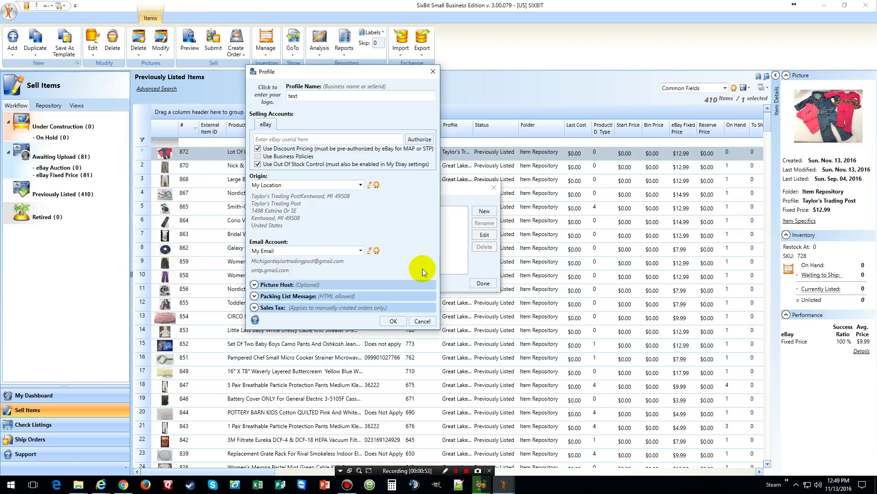
{"action": "left_click", "coordinate": [370, 251]}
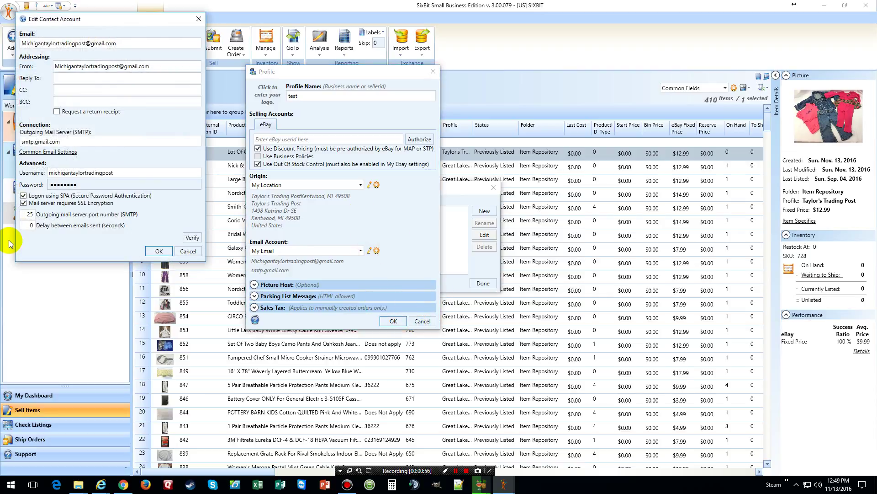
{"action": "left_click", "coordinate": [23, 214]}
{"action": "type", "text": "36"}
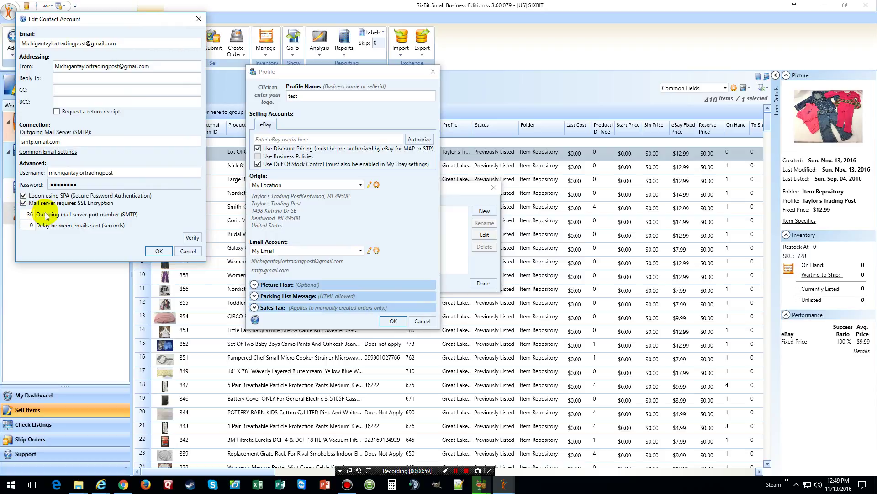
{"action": "left_click", "coordinate": [159, 250]}
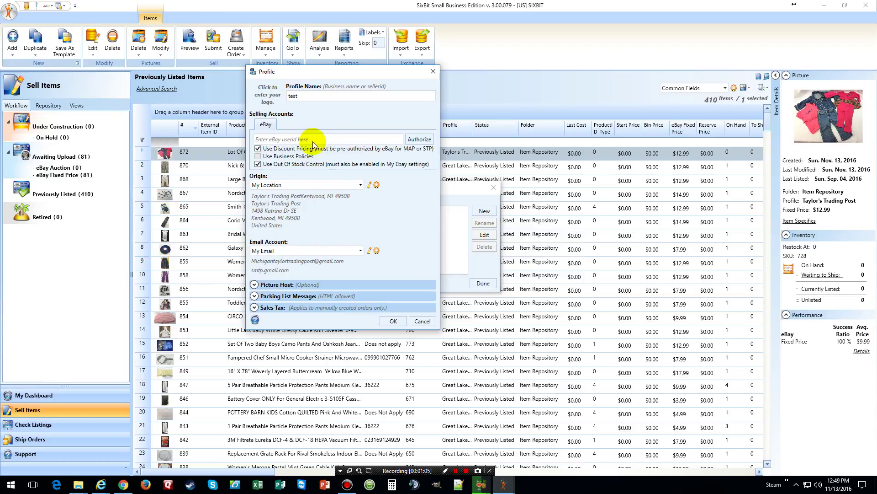
{"action": "left_click", "coordinate": [394, 320]}
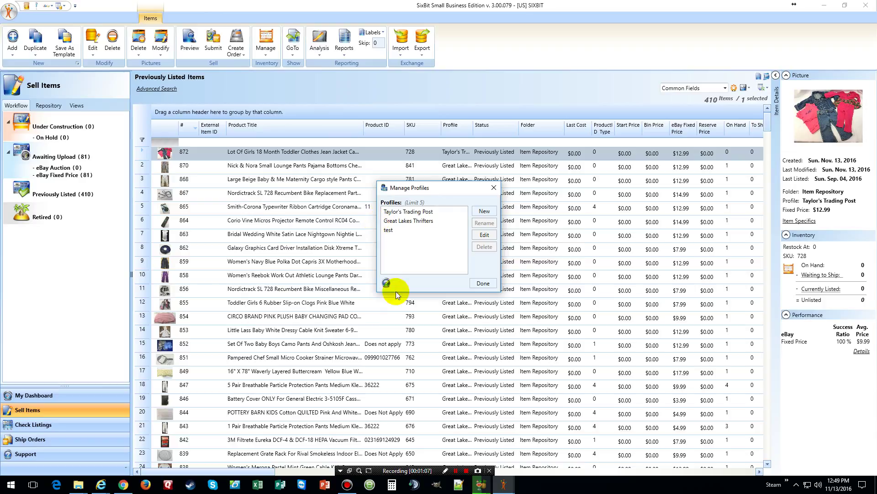
- Edit Taylor's Trading Post to use Great Lakes Thrifters origin and email account
{"action": "left_click", "coordinate": [413, 211]}
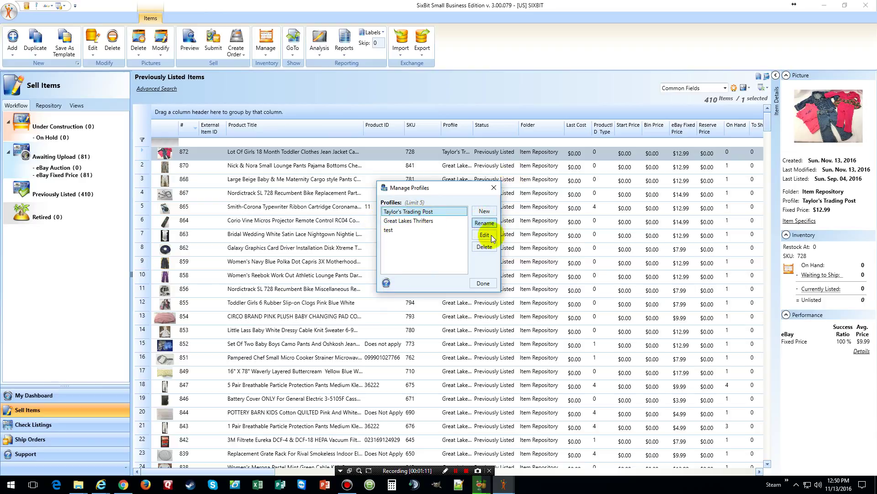
{"action": "left_click", "coordinate": [477, 237]}
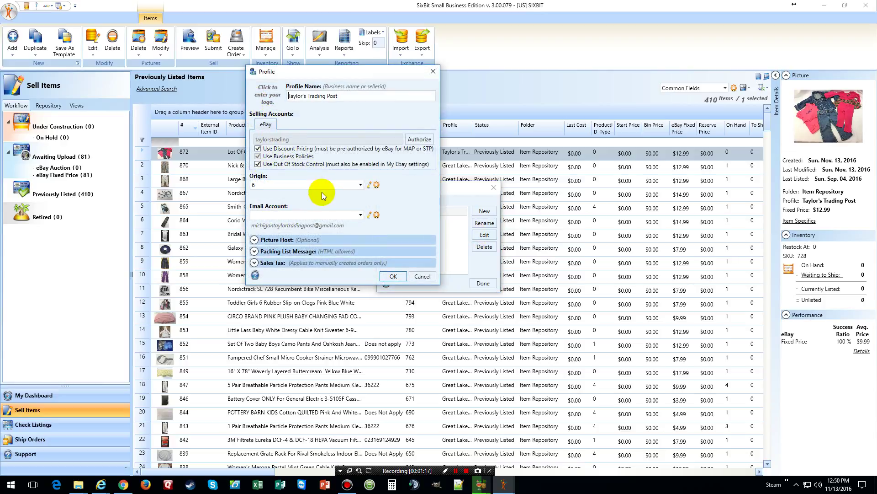
{"action": "left_click", "coordinate": [361, 185]}
{"action": "left_click", "coordinate": [316, 204]}
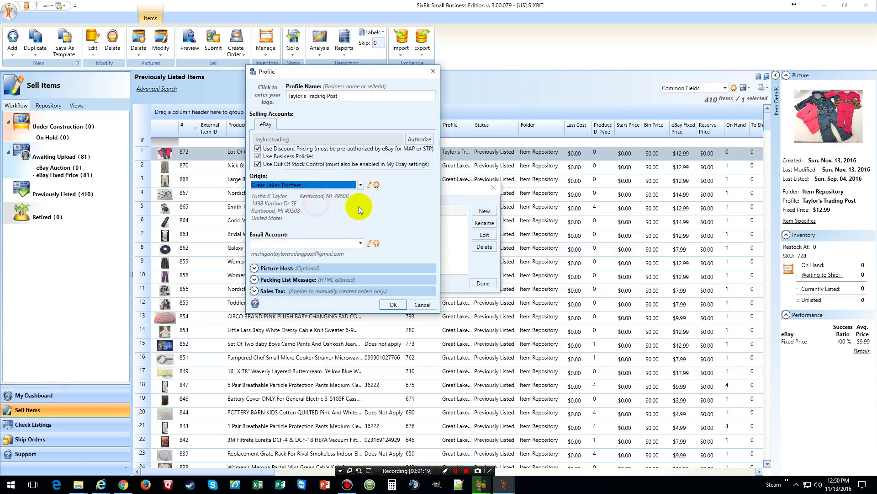
{"action": "left_click", "coordinate": [361, 243]}
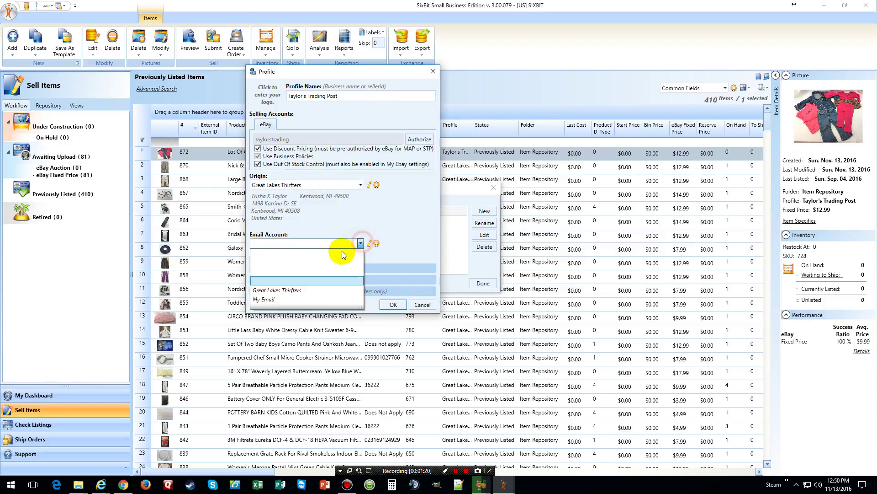
{"action": "left_click", "coordinate": [324, 291]}
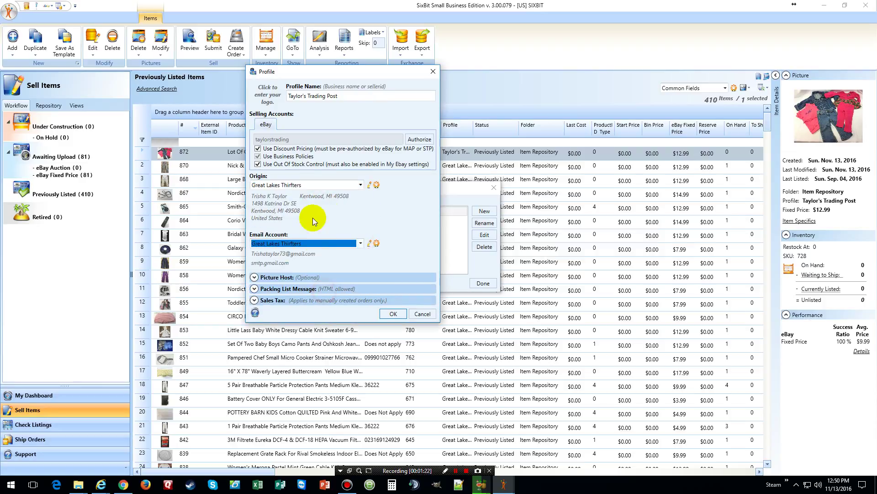
{"action": "left_click", "coordinate": [411, 139]}
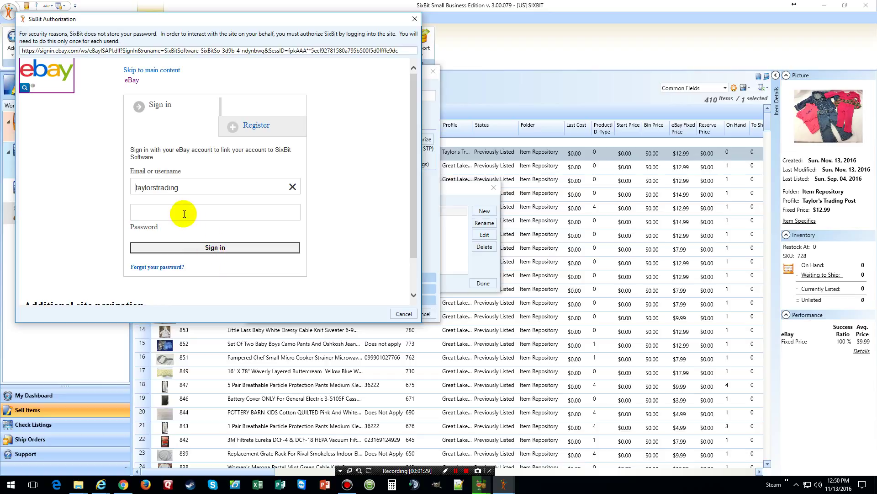
- Sign in to eBay, grant SixBit access, and save Taylor's Trading Post profile
{"action": "left_click", "coordinate": [181, 211]}
{"action": "type", "text": "••"}
{"action": "type", "text": "••••"}
{"action": "left_click", "coordinate": [225, 247]}
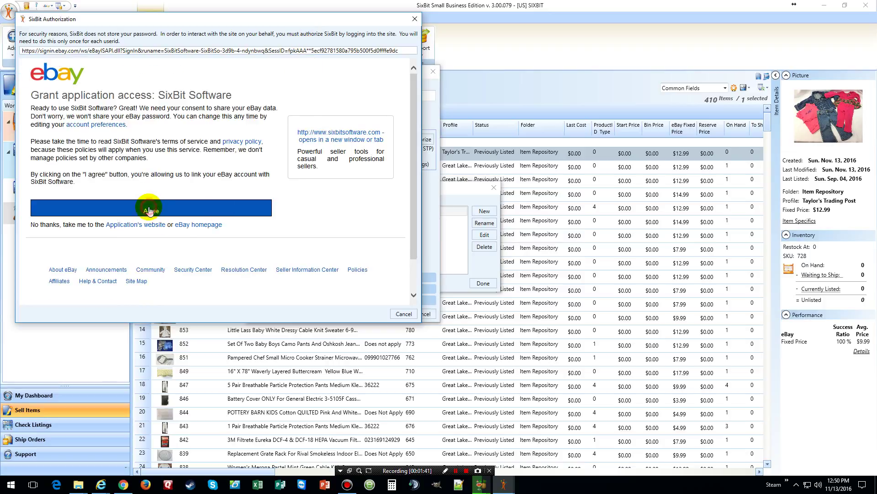
{"action": "left_click", "coordinate": [149, 210]}
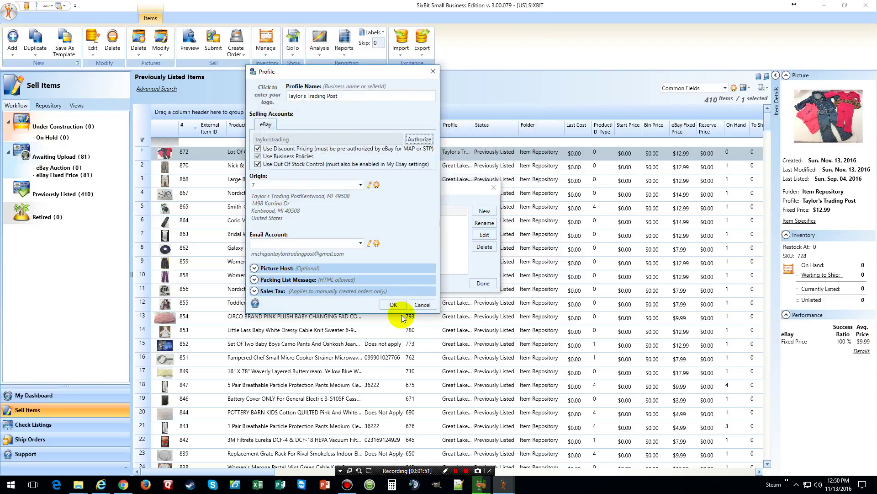
{"action": "left_click", "coordinate": [396, 306]}
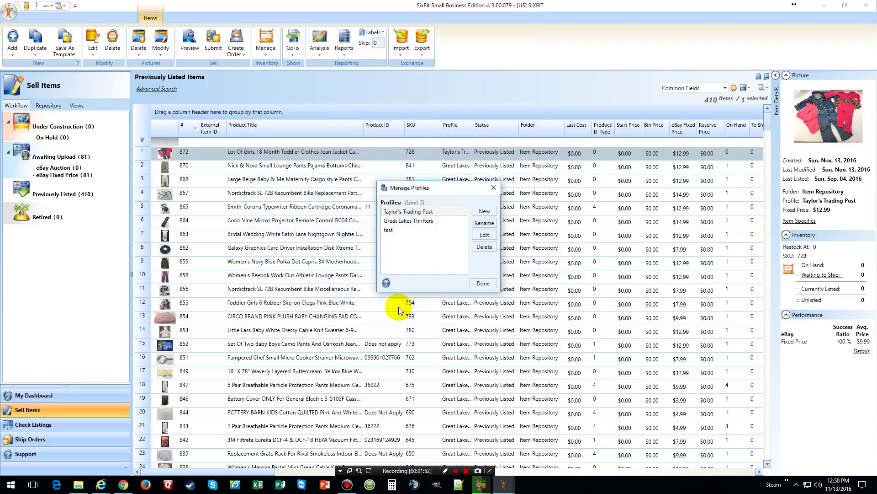
{"action": "left_click", "coordinate": [488, 285]}
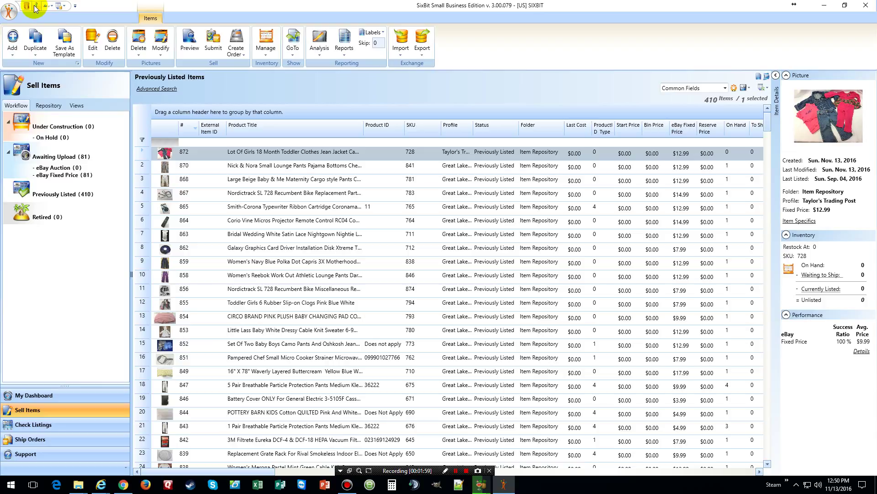
- Start an eBay listings import for taylorstrading, then cancel the days prompt
{"action": "left_click", "coordinate": [63, 7]}
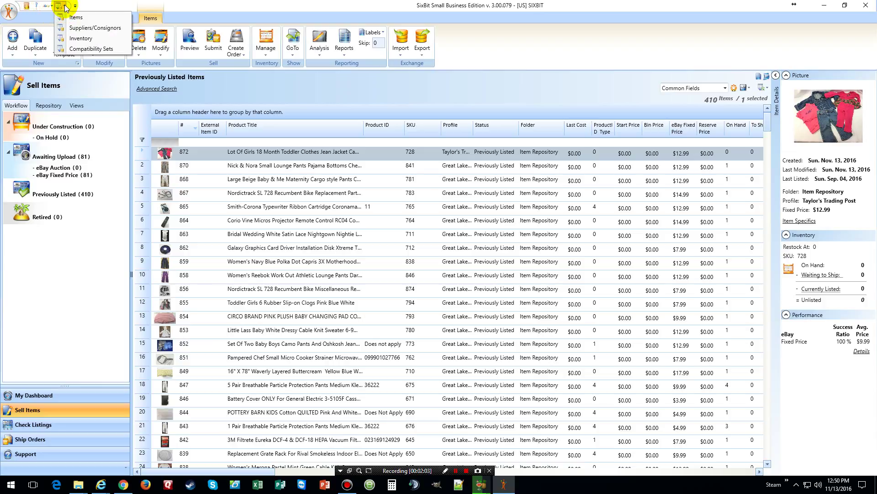
{"action": "left_click", "coordinate": [48, 6]}
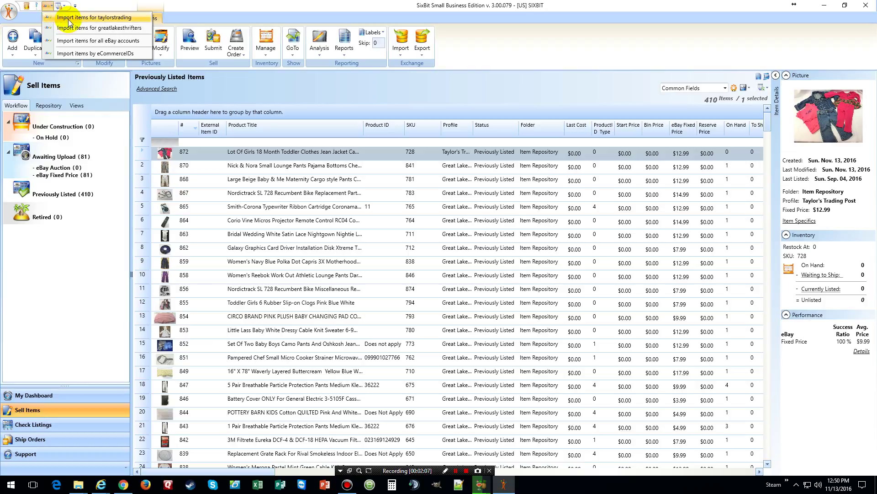
{"action": "left_click", "coordinate": [69, 18]}
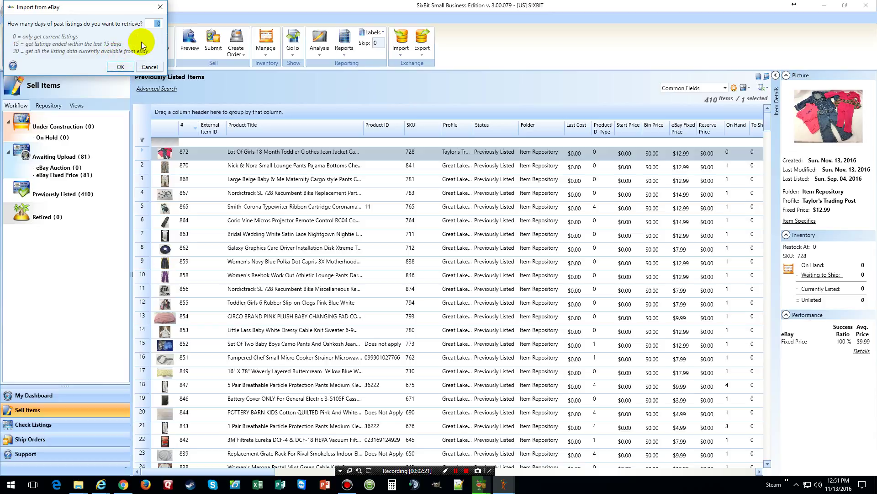
{"action": "left_click", "coordinate": [150, 67]}
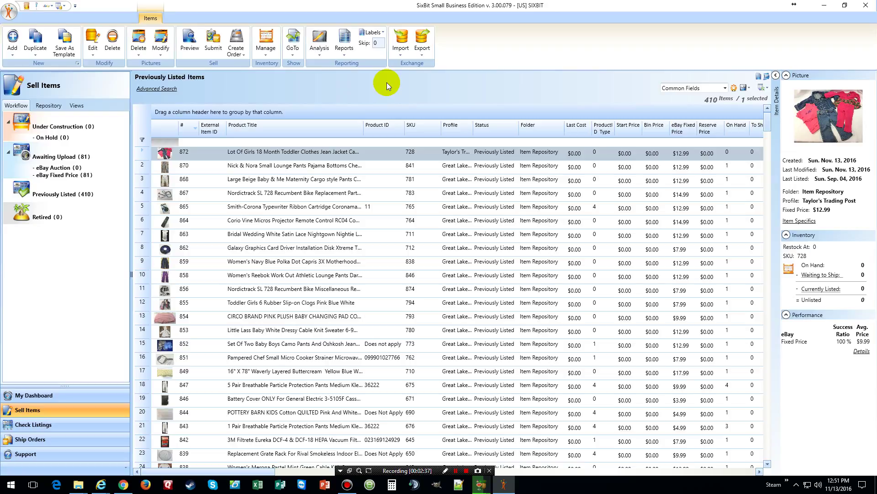
- Show the Dashboard, expand Common Tasks, and open orders paid and ready to ship
{"action": "left_click", "coordinate": [38, 394]}
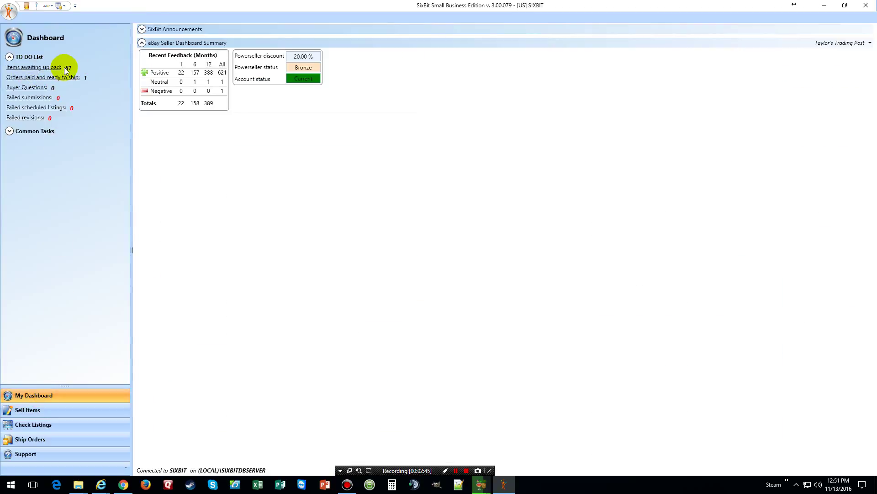
{"action": "left_click", "coordinate": [9, 131]}
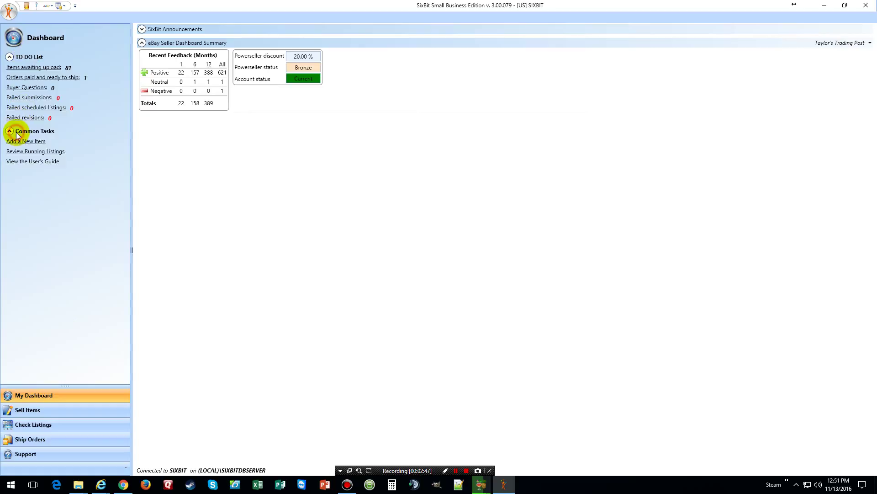
{"action": "left_click", "coordinate": [34, 79]}
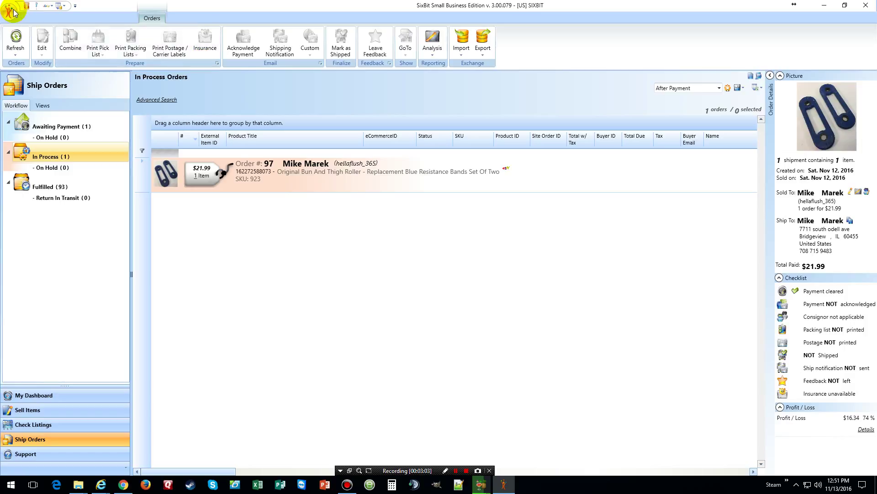
- Refresh eBay orders from the Orders ribbon in Ship Orders
{"action": "left_click", "coordinate": [15, 41]}
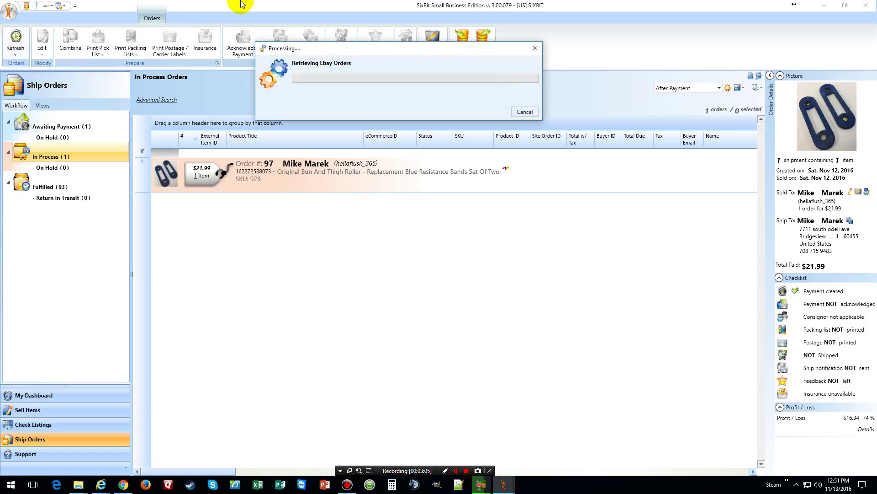